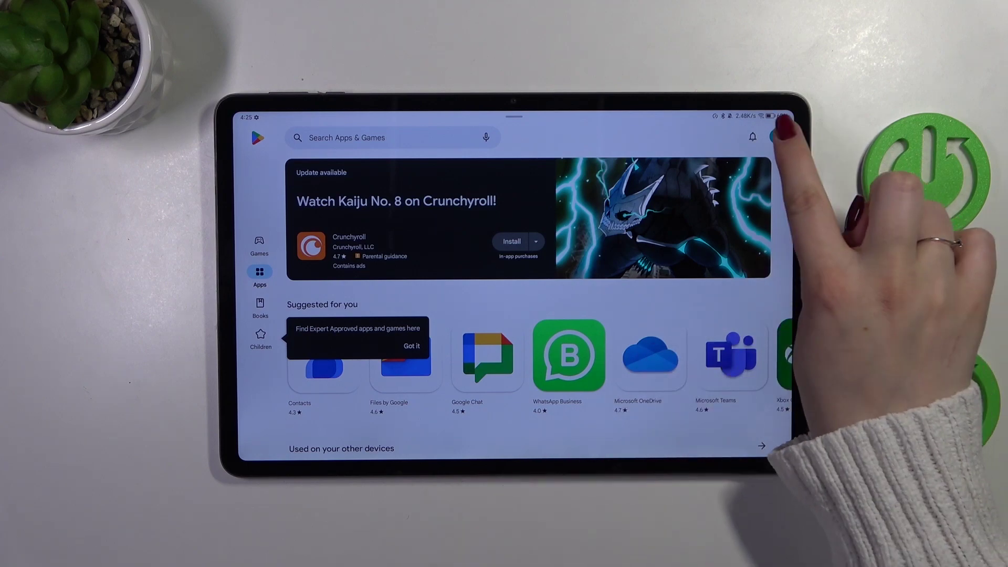
Step: Filter Manage apps and device to the 11 installed apps with updates available
click(776, 132)
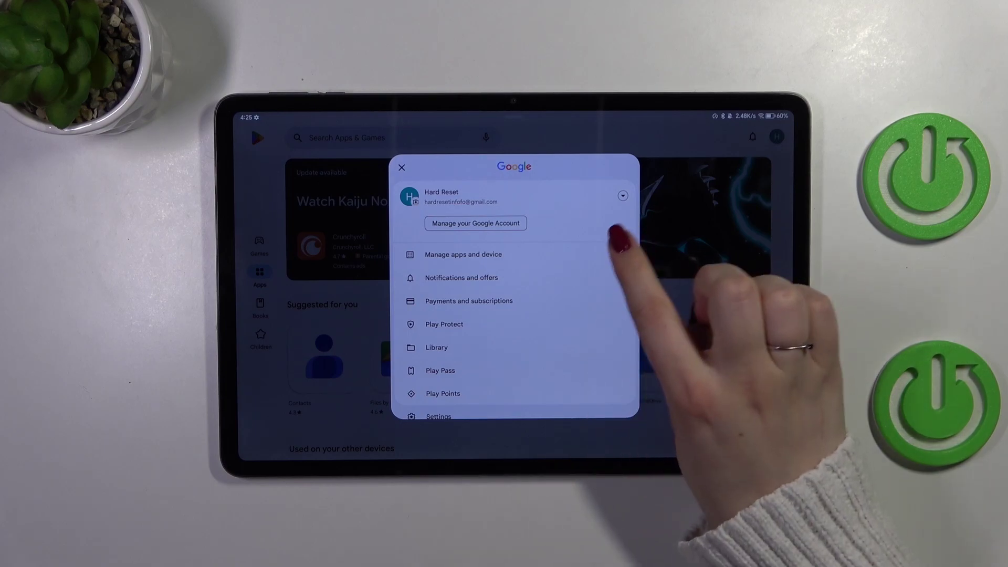
click(464, 255)
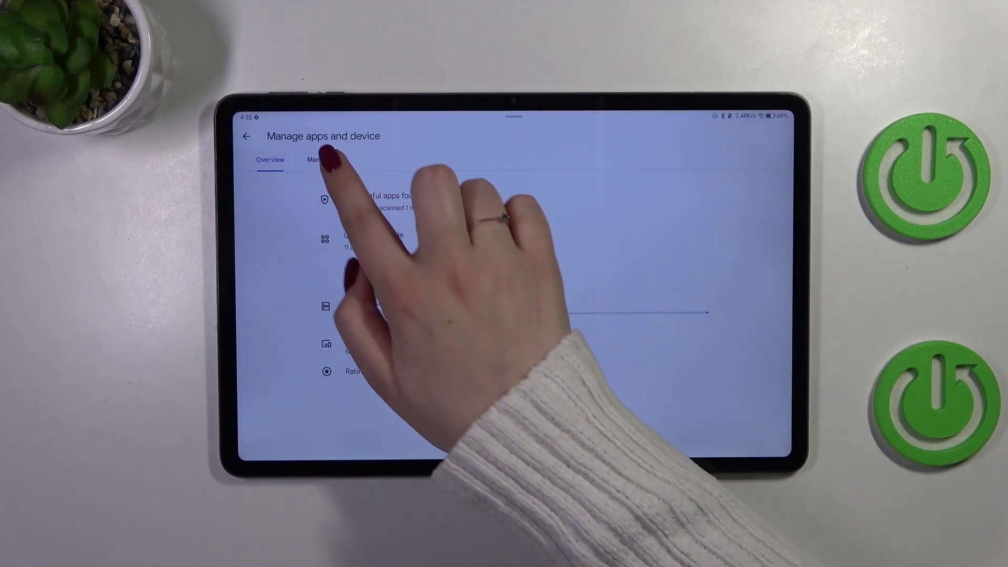
click(319, 159)
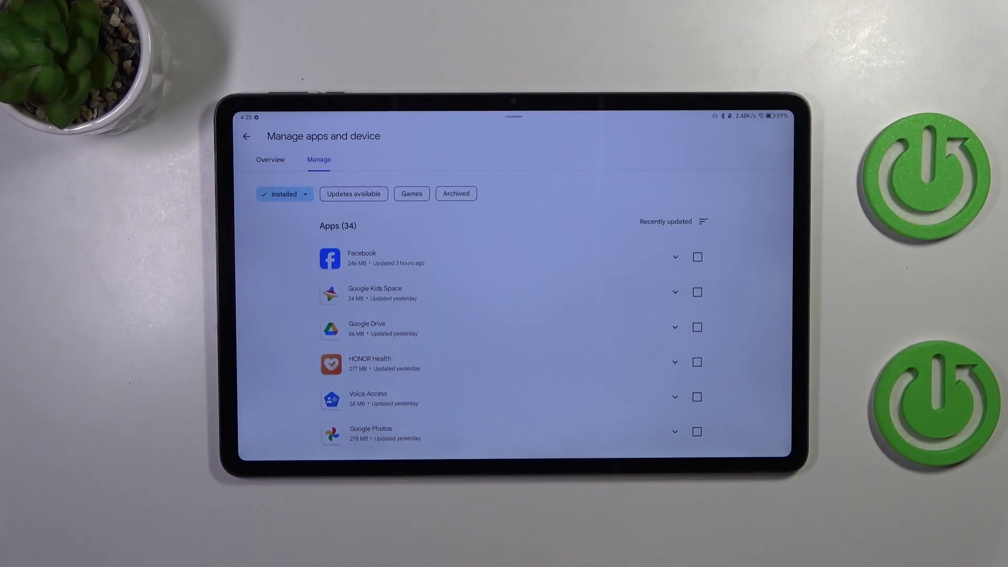
scroll(583, 339, down, 3)
scroll(574, 315, up, 3)
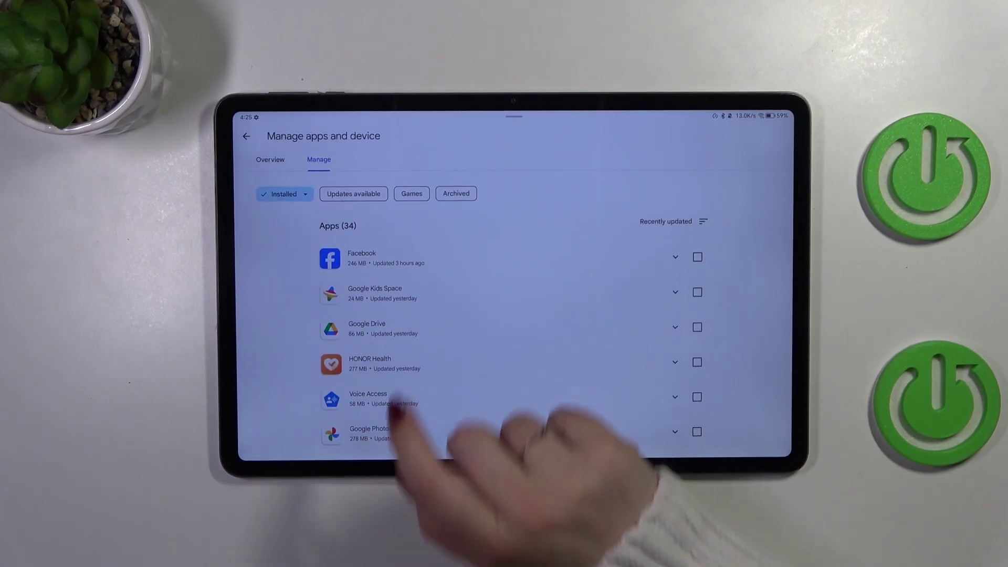
click(354, 194)
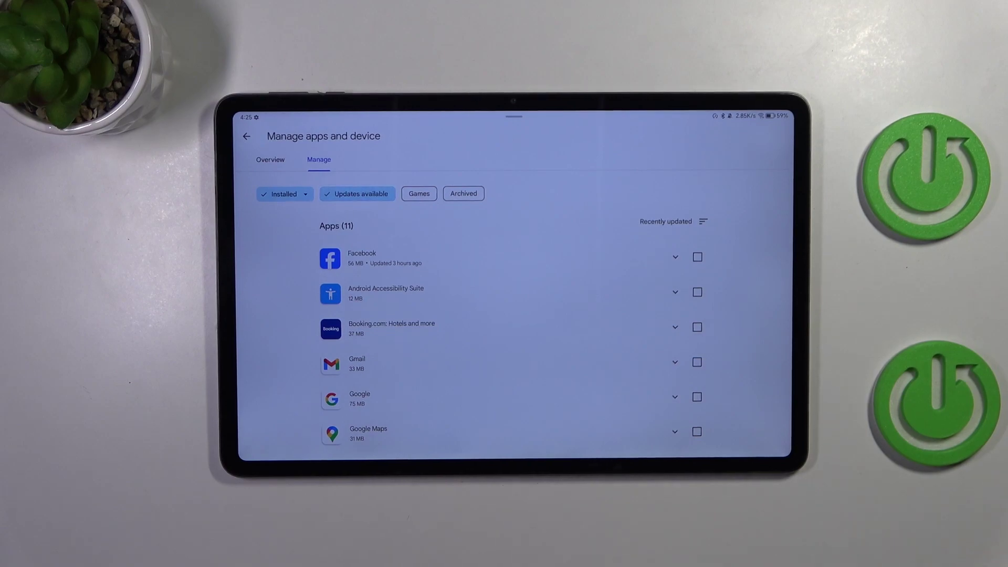
scroll(653, 316, down, 3)
scroll(614, 339, down, 2)
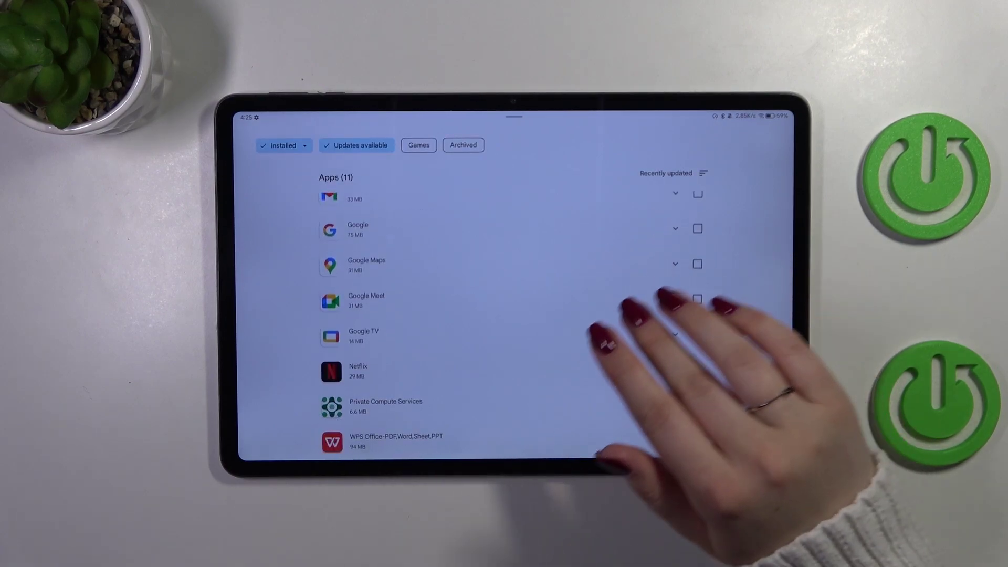
scroll(653, 315, up, 3)
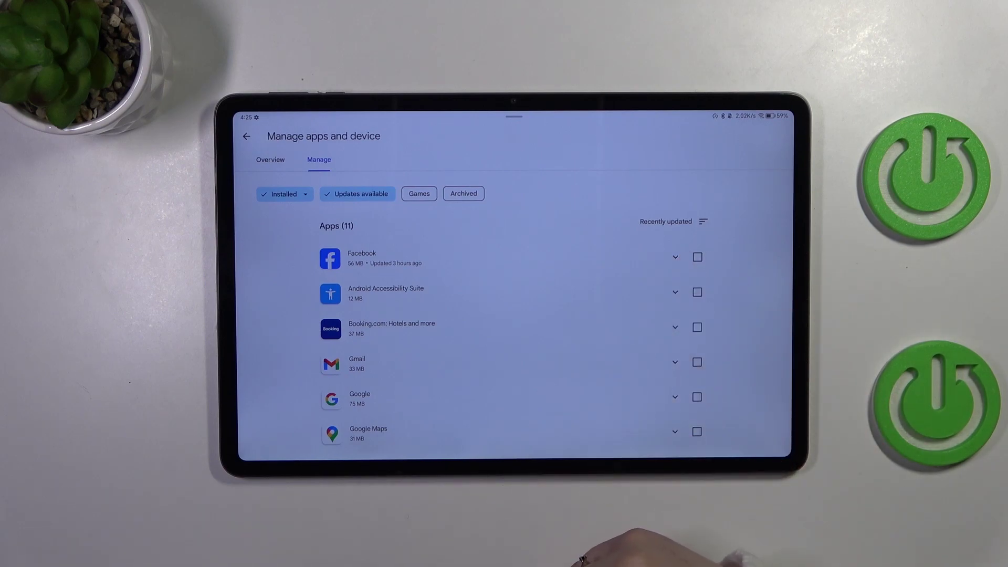
scroll(677, 354, down, 3)
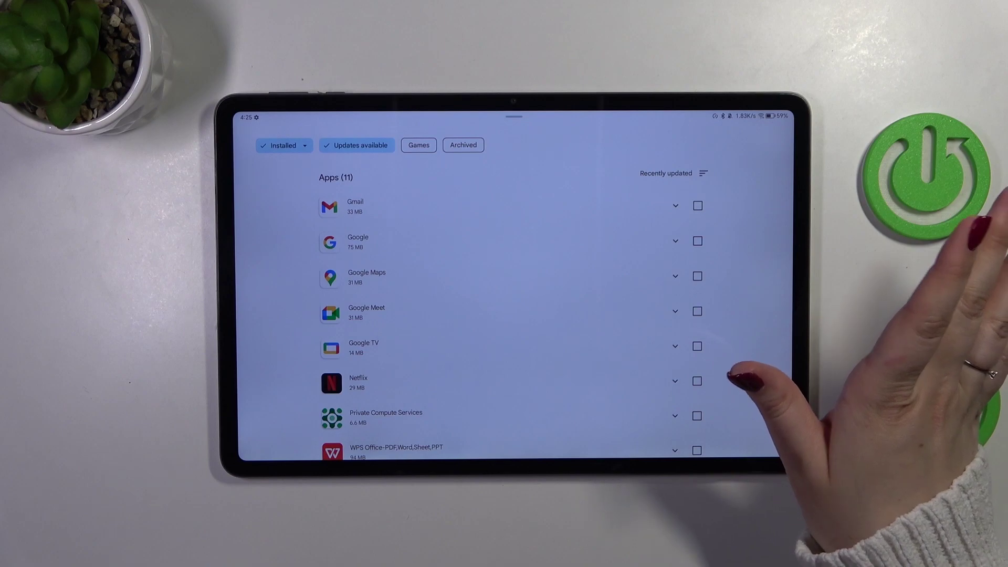
scroll(598, 377, up, 2)
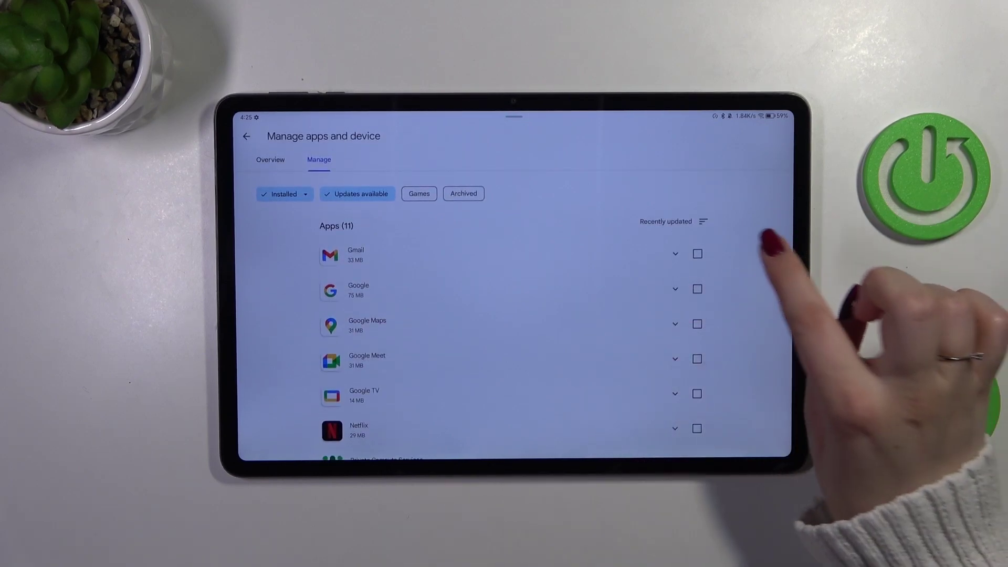
Step: Select Gmail, Google Maps and Google TV and update those three apps
click(697, 253)
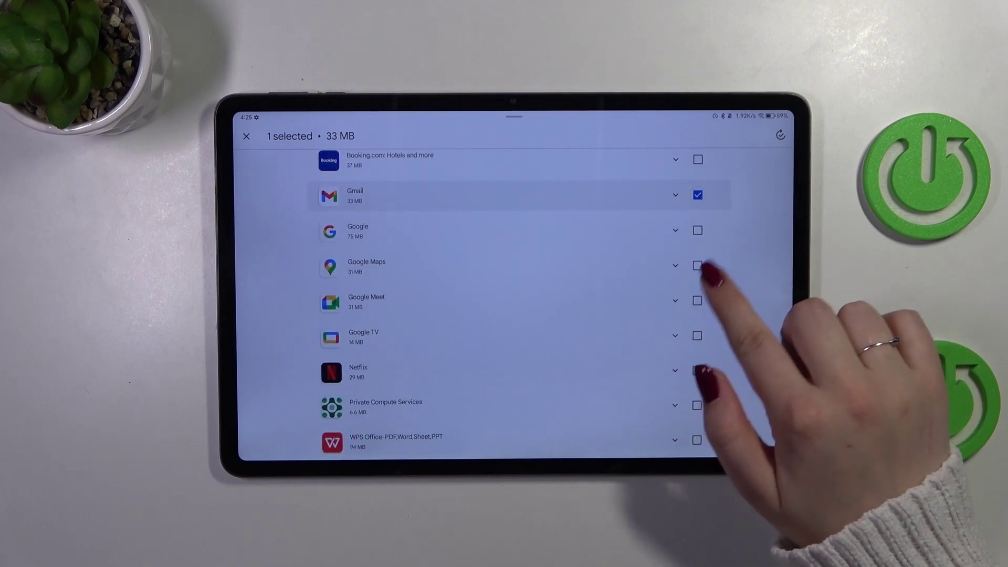
click(697, 265)
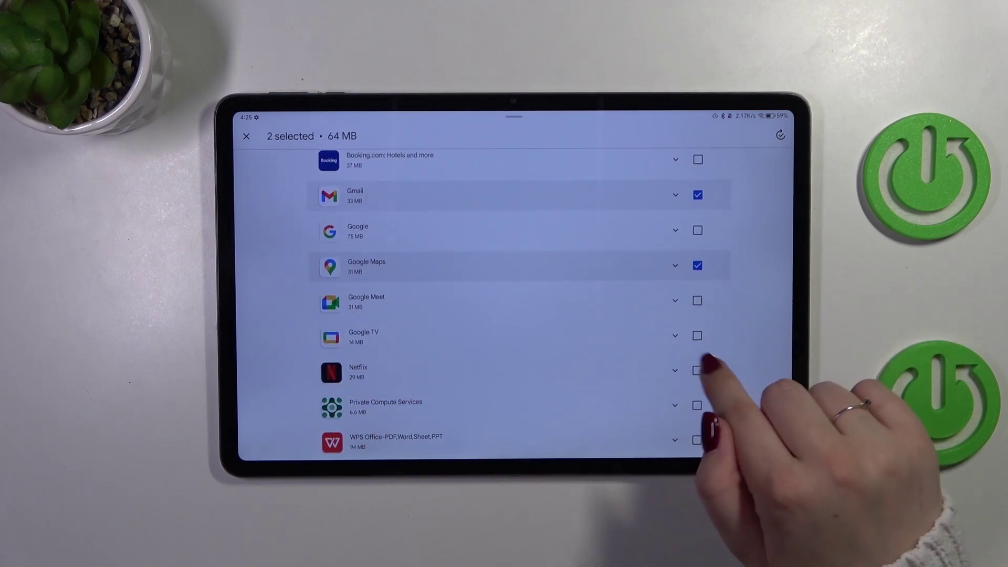
click(696, 335)
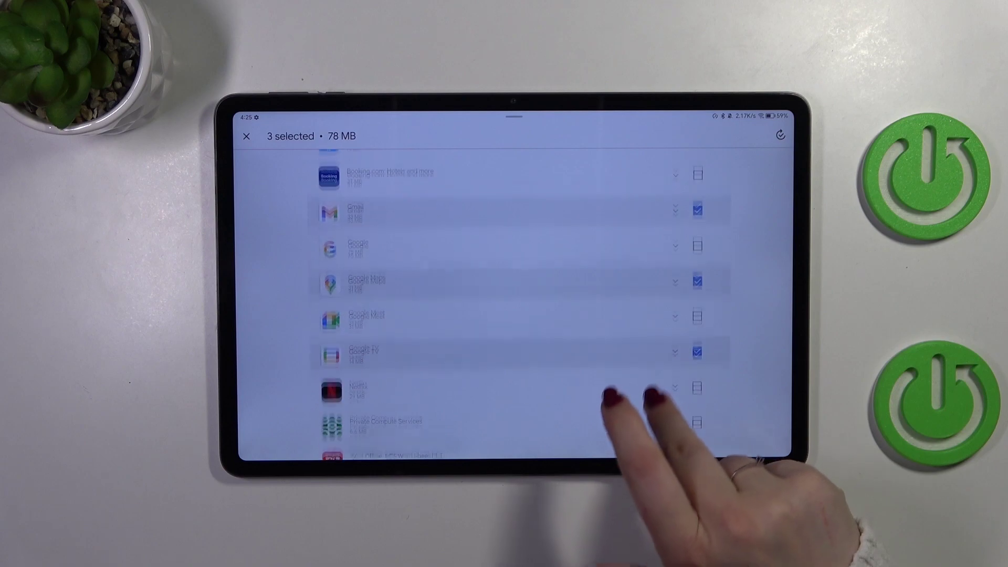
scroll(610, 397, up, 2)
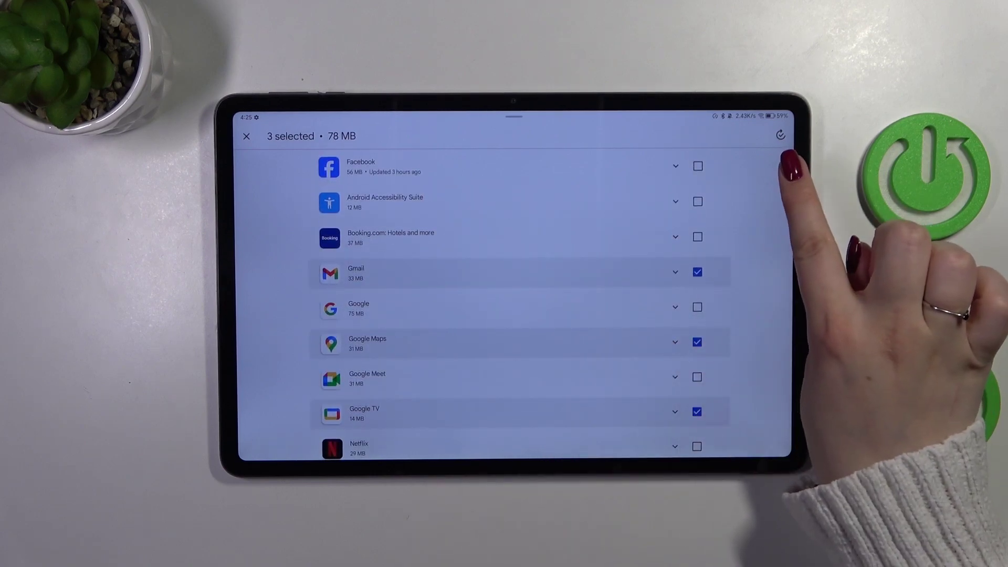
click(780, 135)
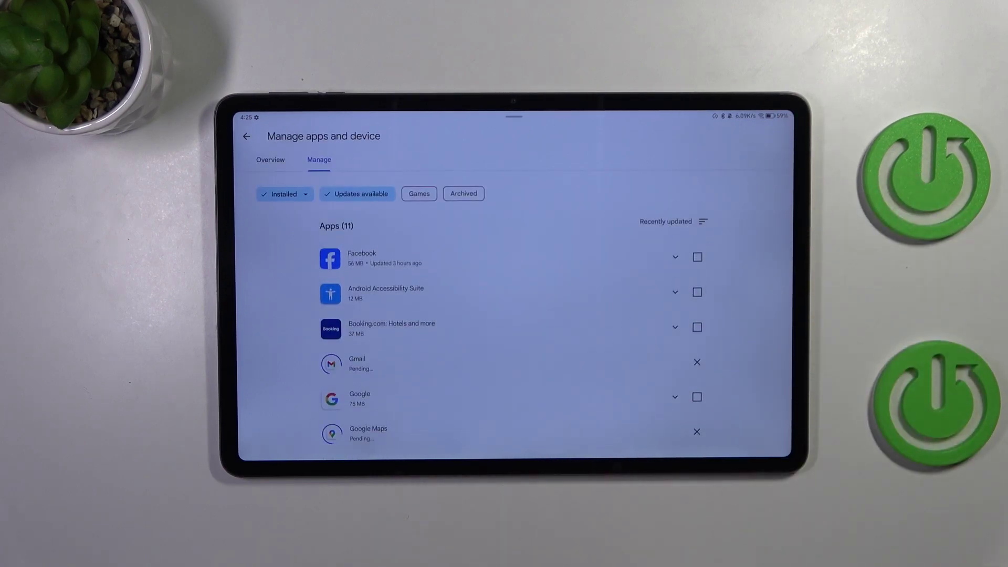
scroll(606, 355, down, 2)
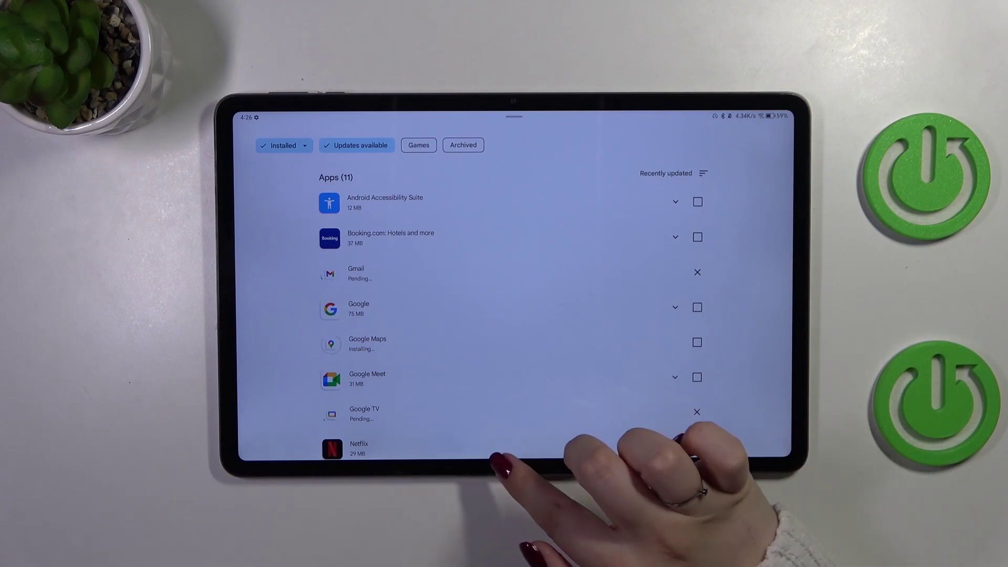
Step: Swipe up to the tablet's home screen, leaving Play Store updates running
drag(575, 457, 630, 377)
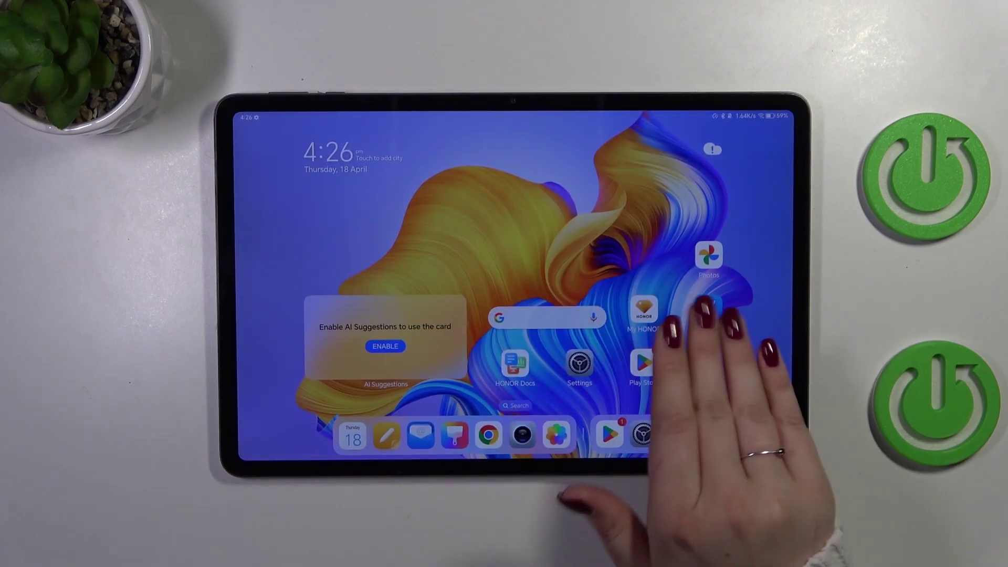